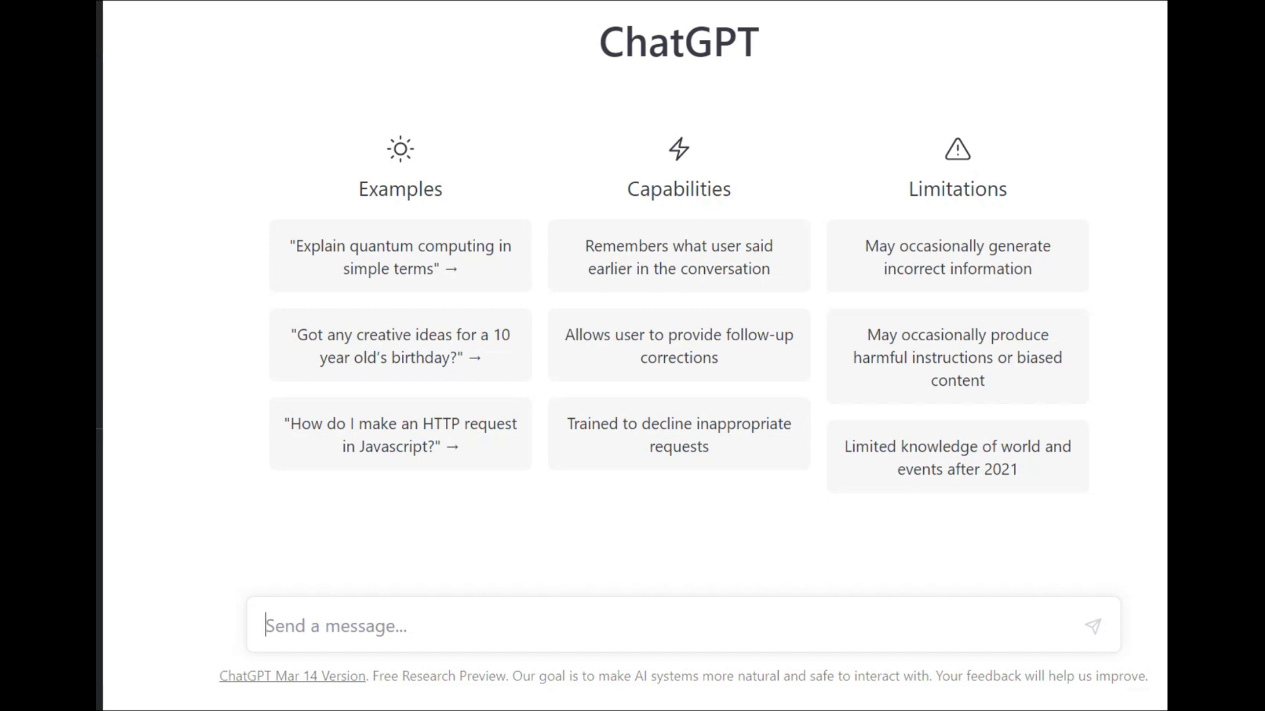
Switch to the Excel workbook and review the sample values in B4:B7.
key(alt+Tab)
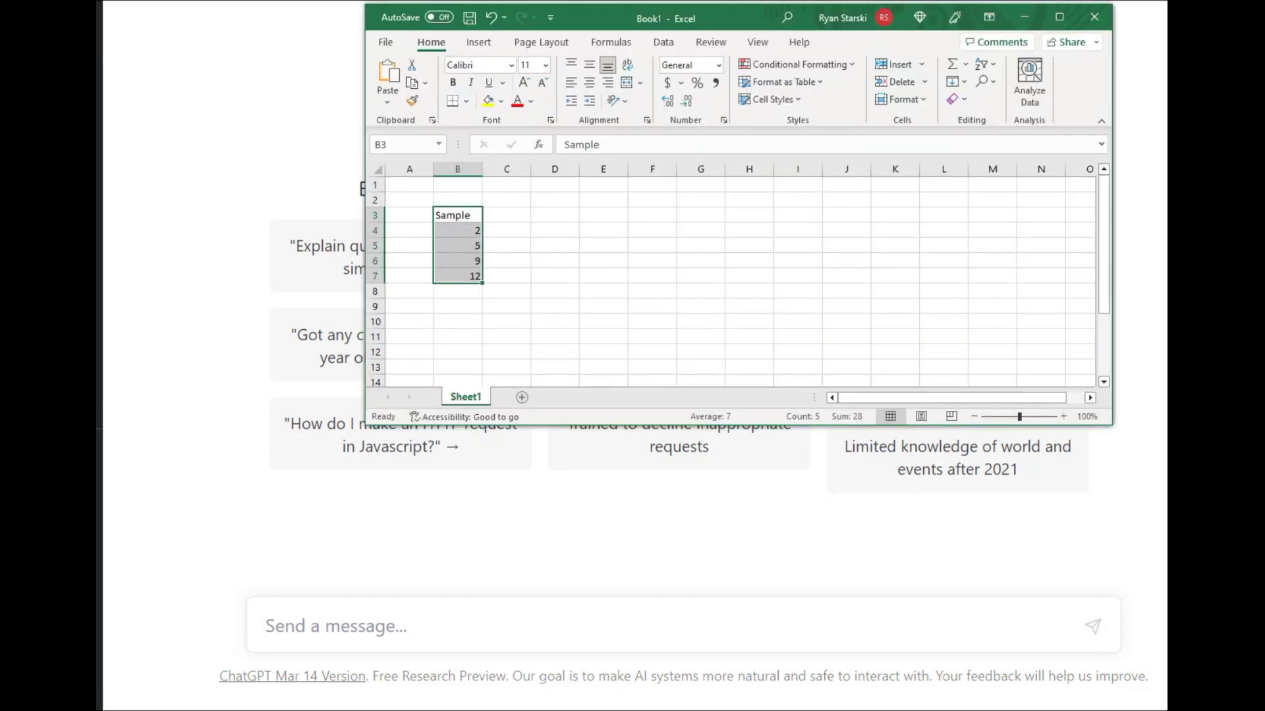
drag(555, 231, 554, 246)
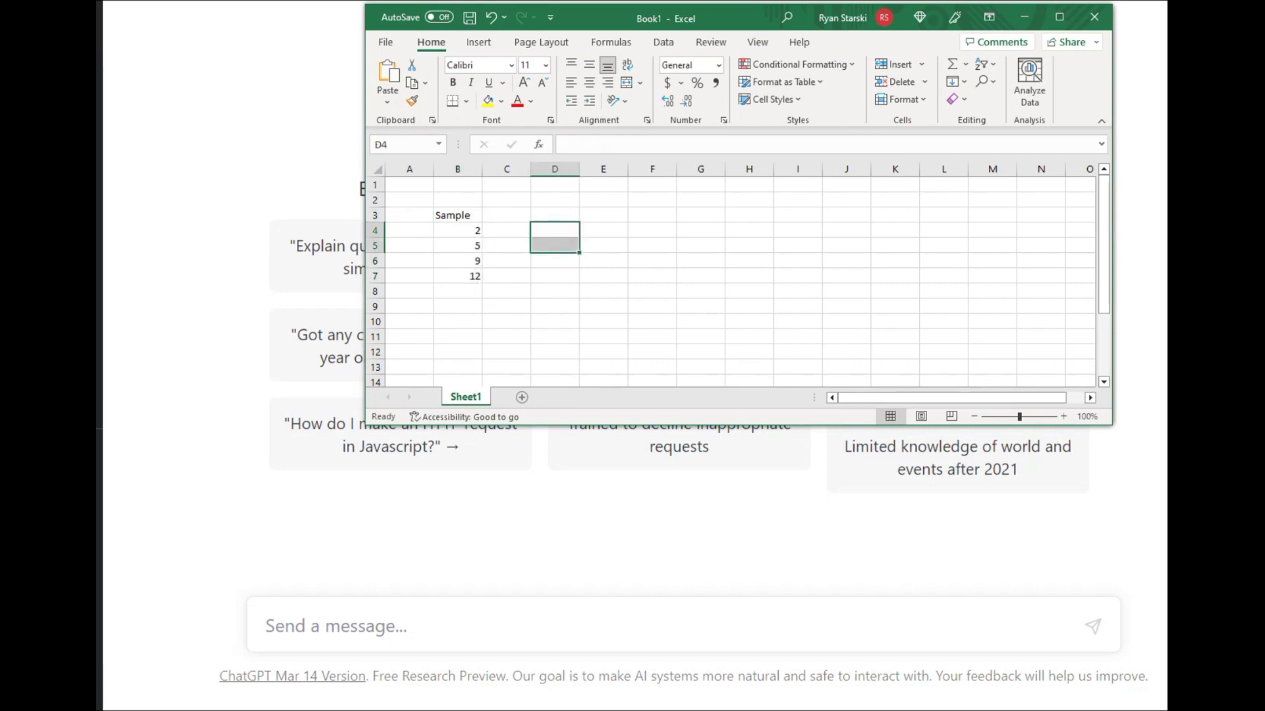
click(458, 230)
click(457, 246)
click(457, 261)
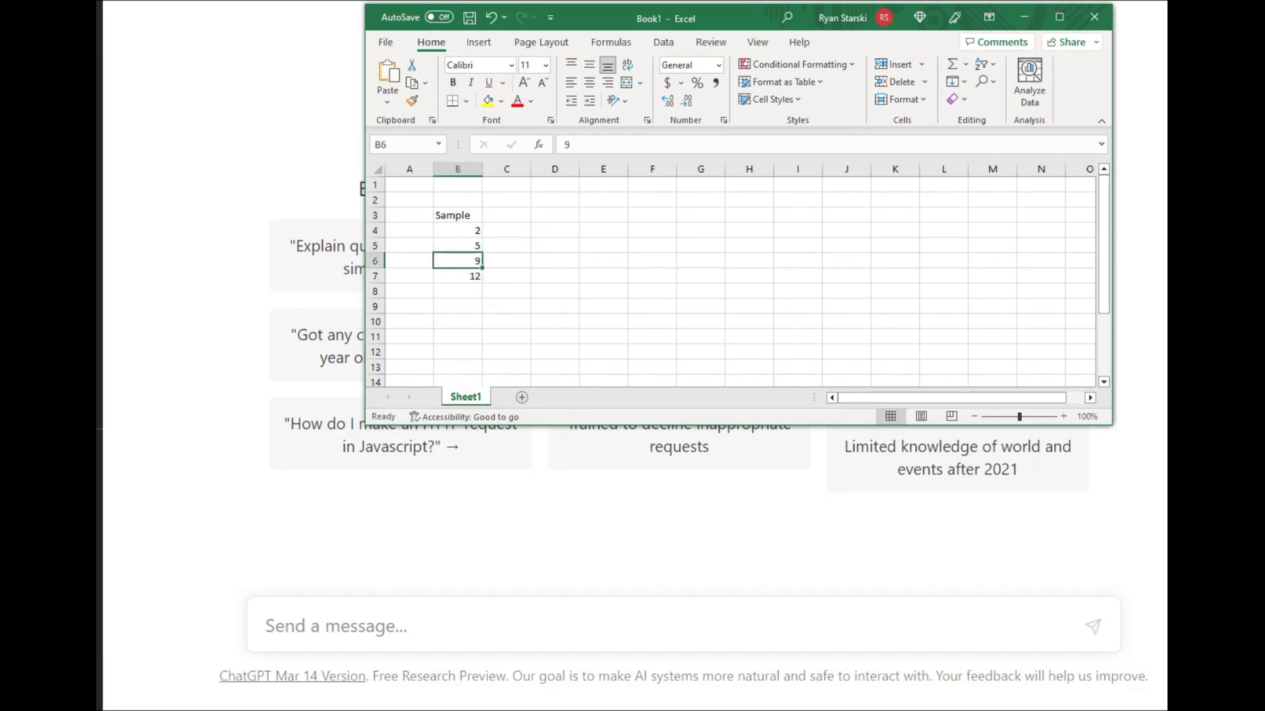
click(457, 291)
click(457, 260)
click(604, 261)
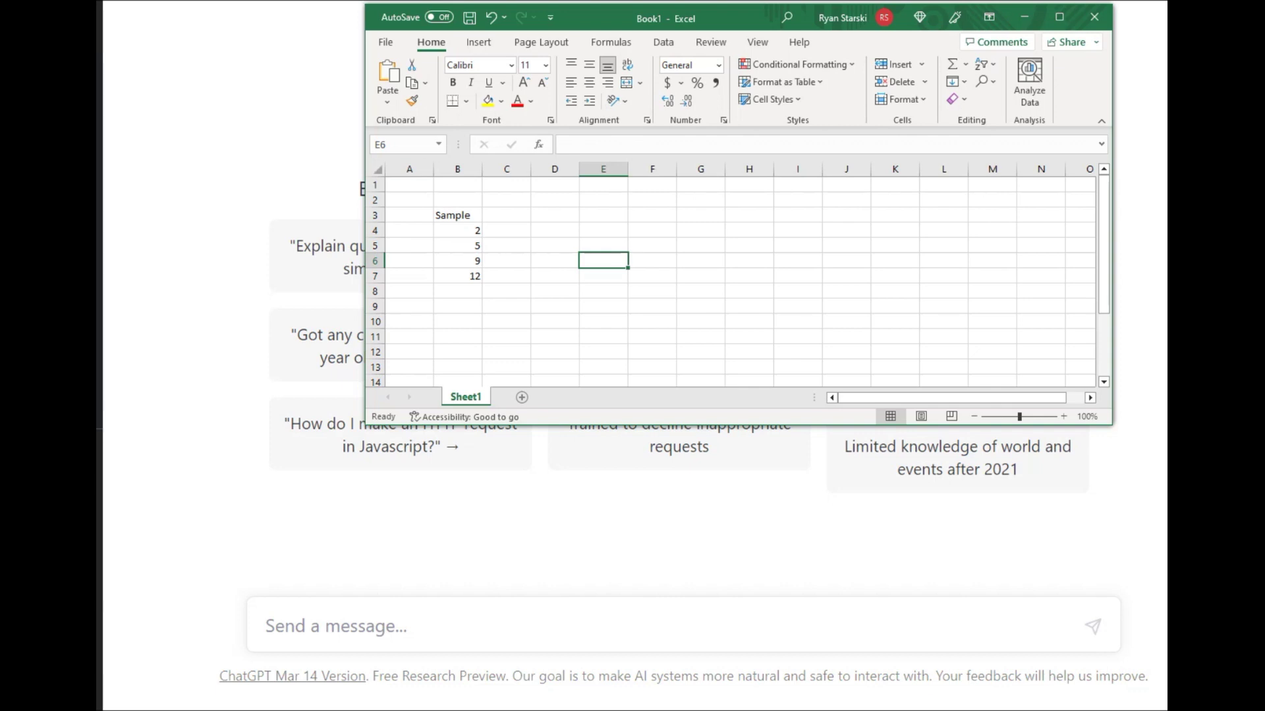
Switch to ChatGPT and ask "What is the sample standard deviation of 2,5,9,12".
key(alt+Tab)
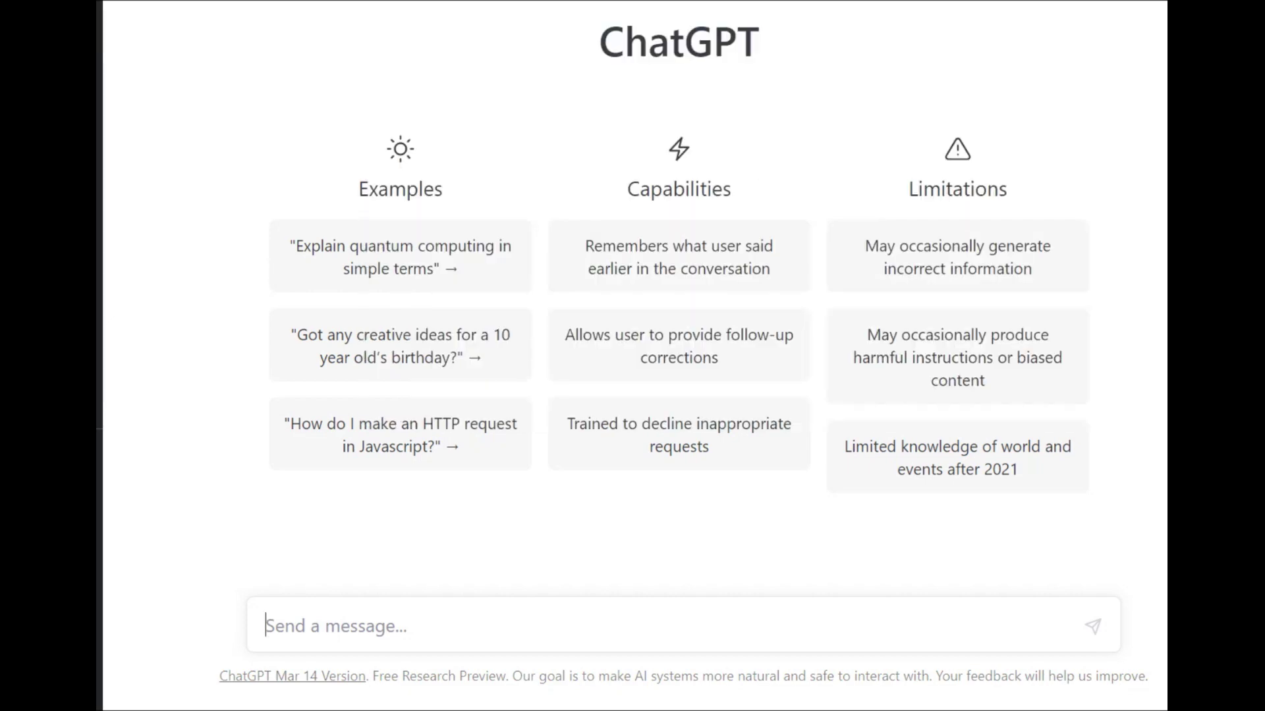
text(What is the sam)
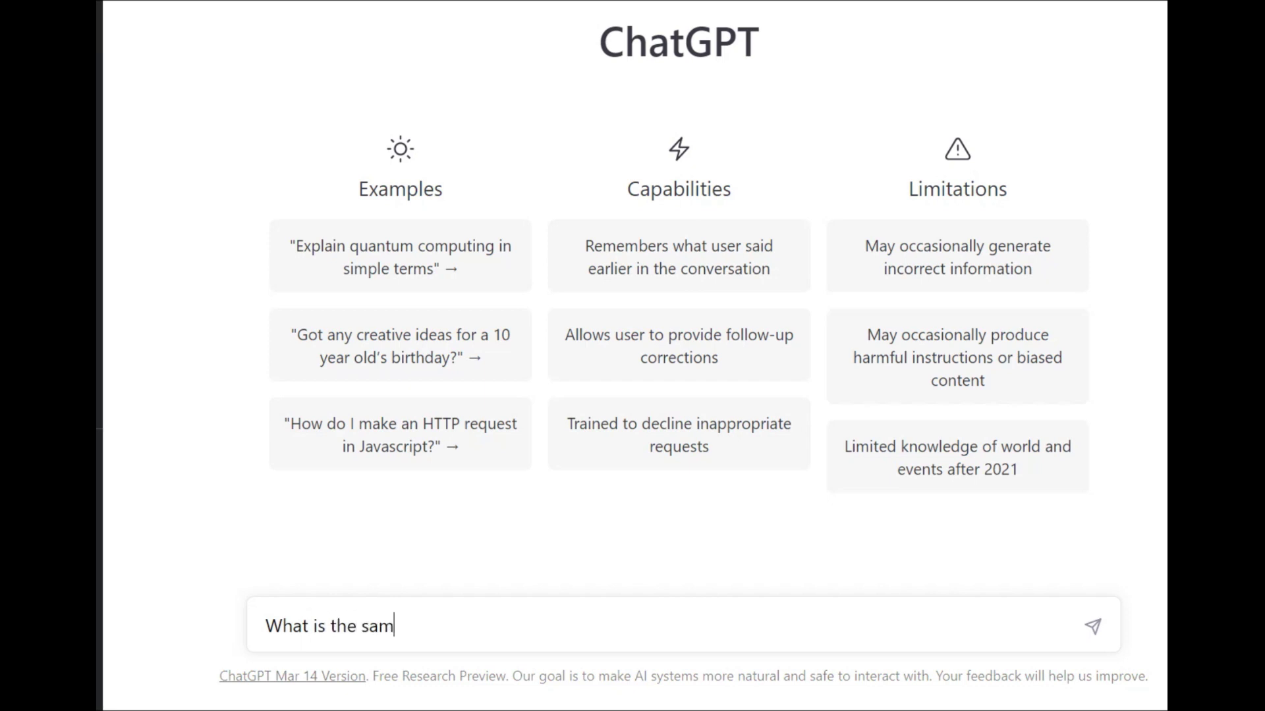
text(ple standard deviation of )
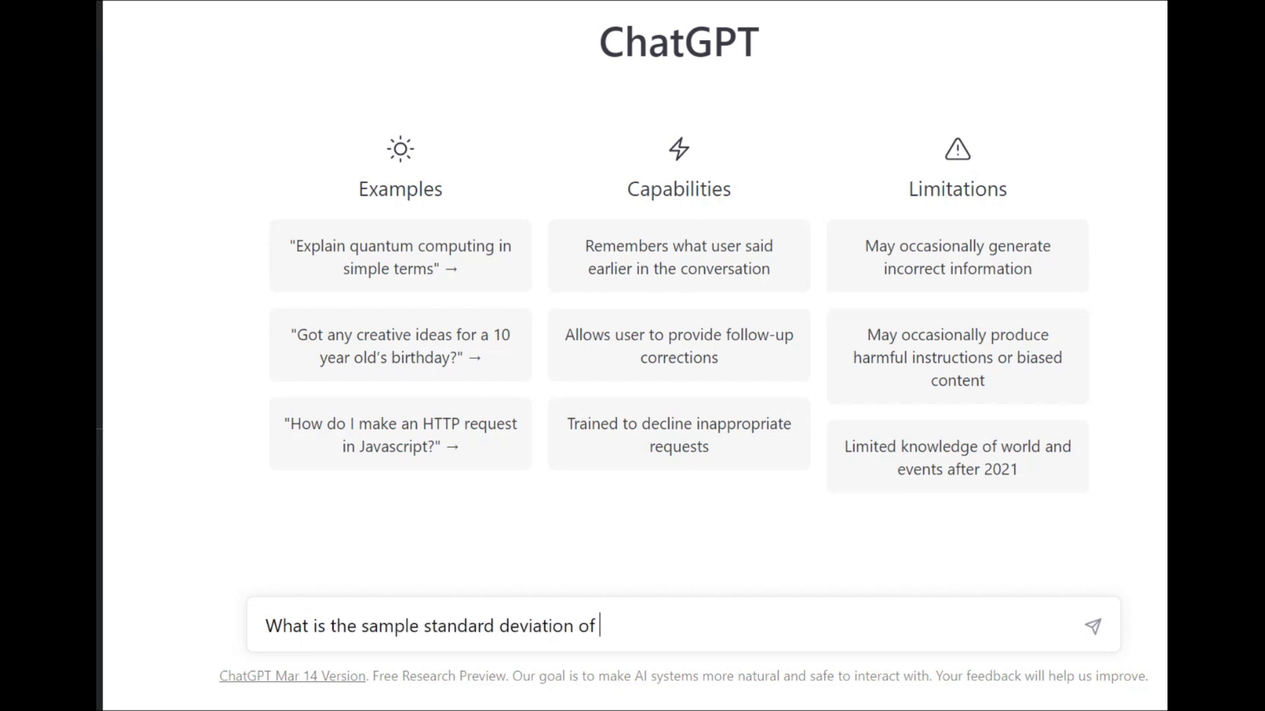
text(2,5,9,12)
key(Return)
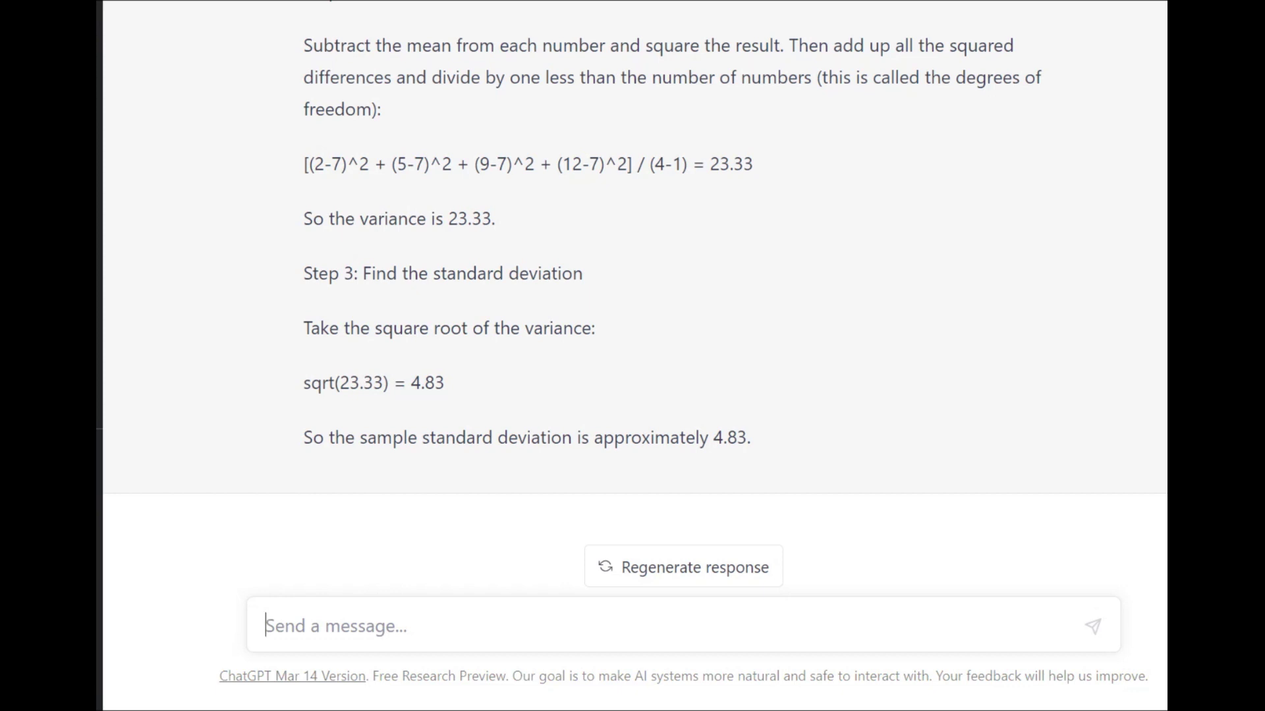
Switch to Excel and calculate the sample standard deviation of B4:B7 in cell B10 with STDEV.S.
key(alt+Tab)
click(457, 321)
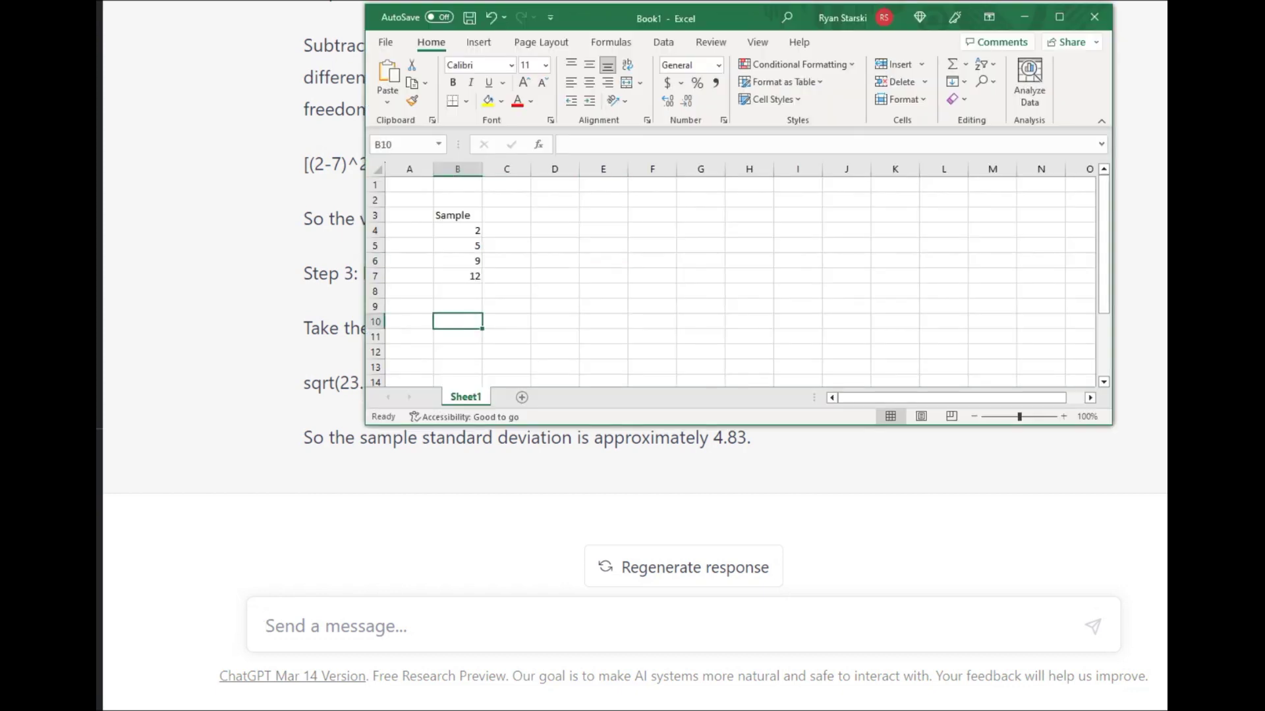
text(=)
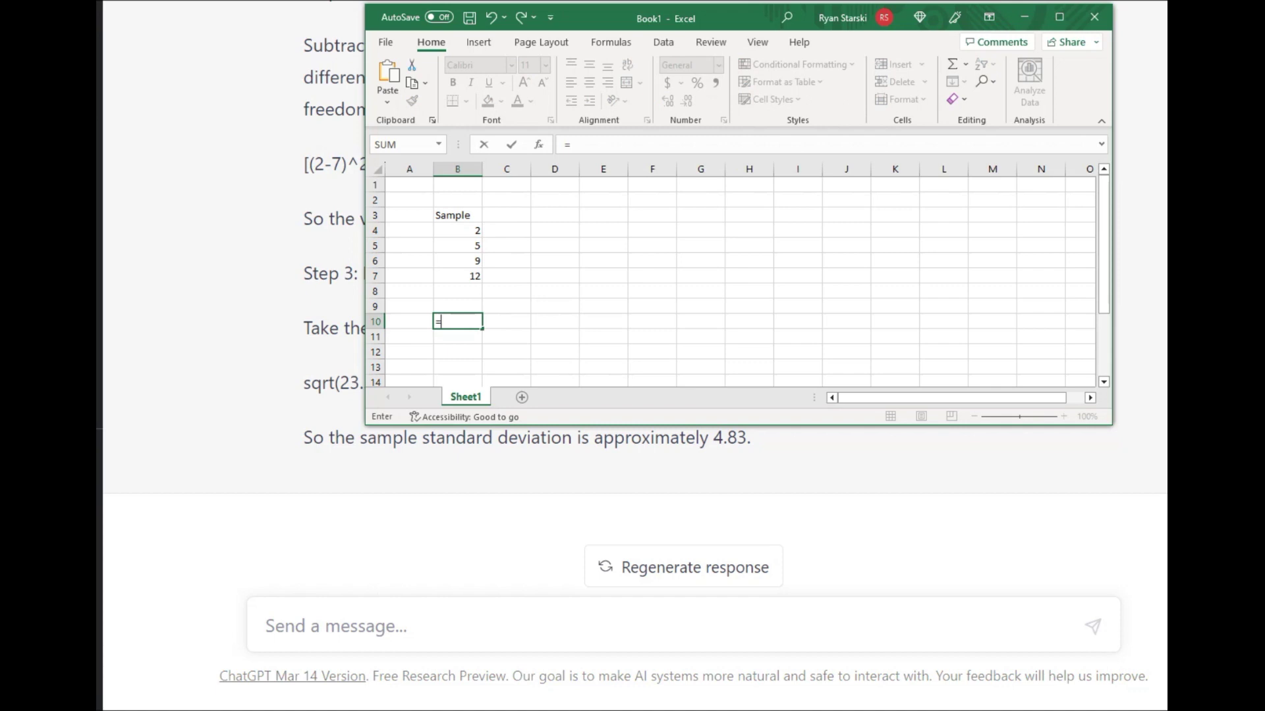
text(st)
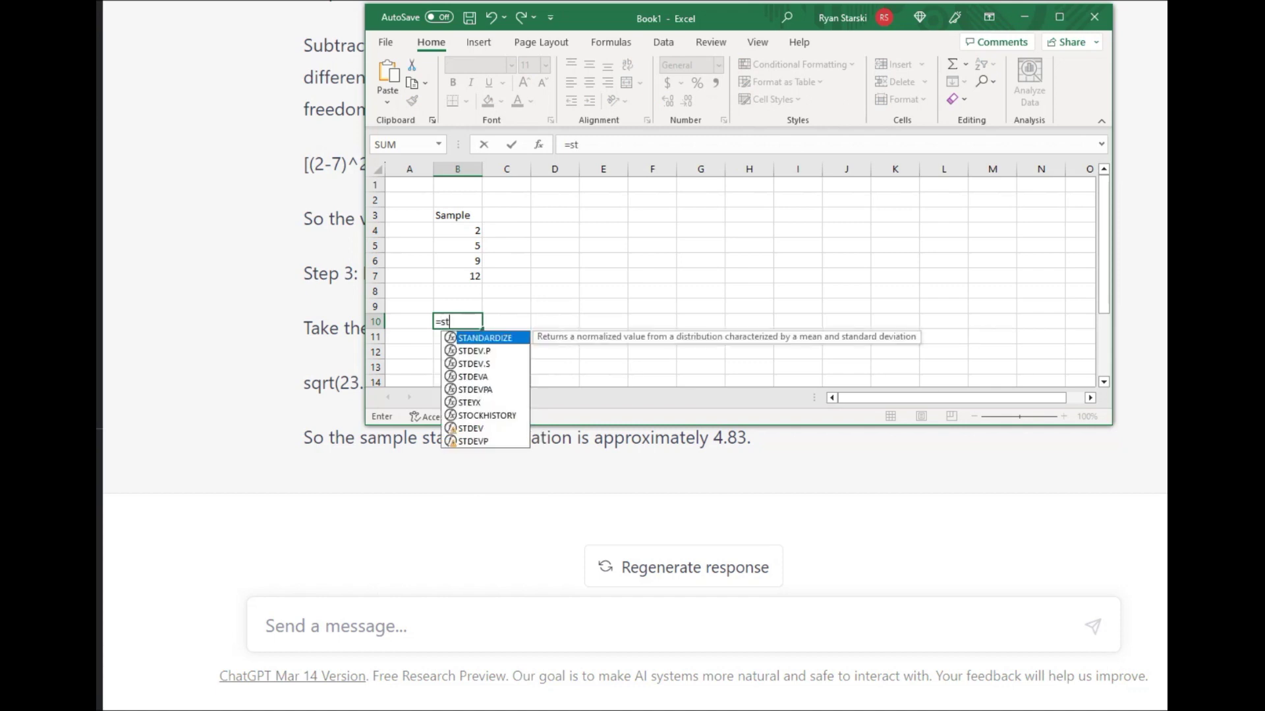
key(Down)
key(Down)
key(Tab)
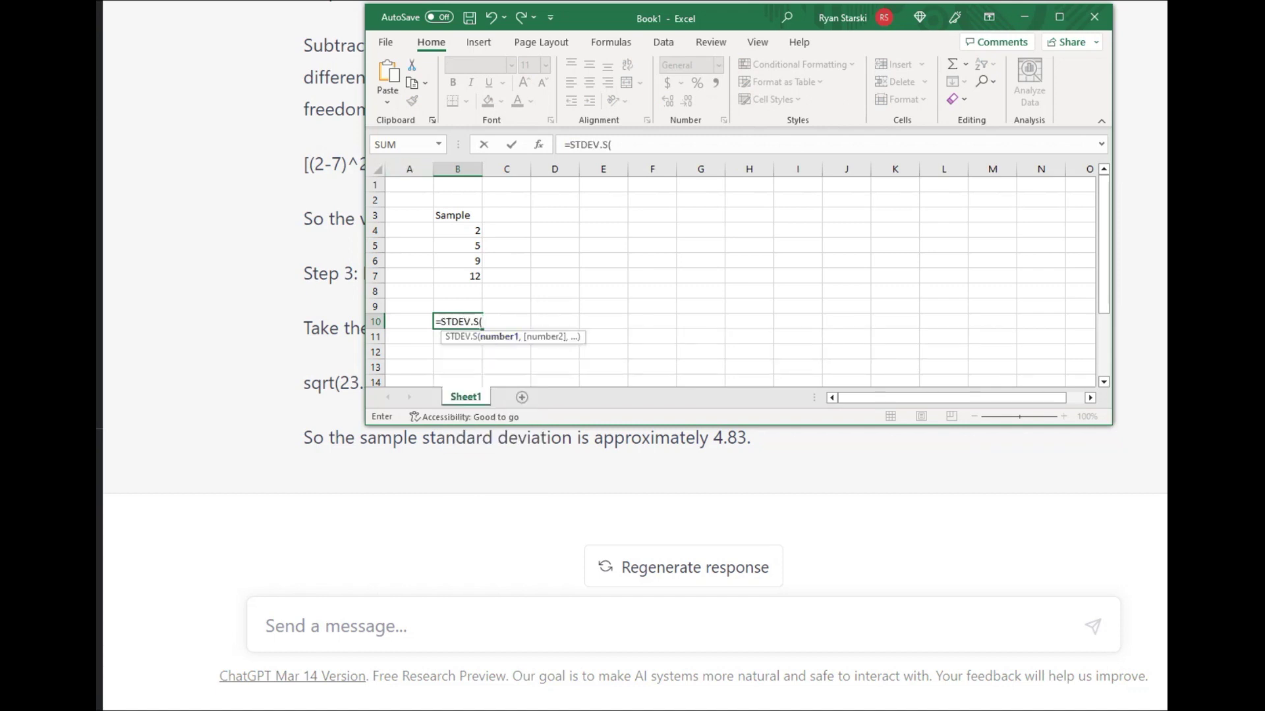
drag(461, 231, 473, 278)
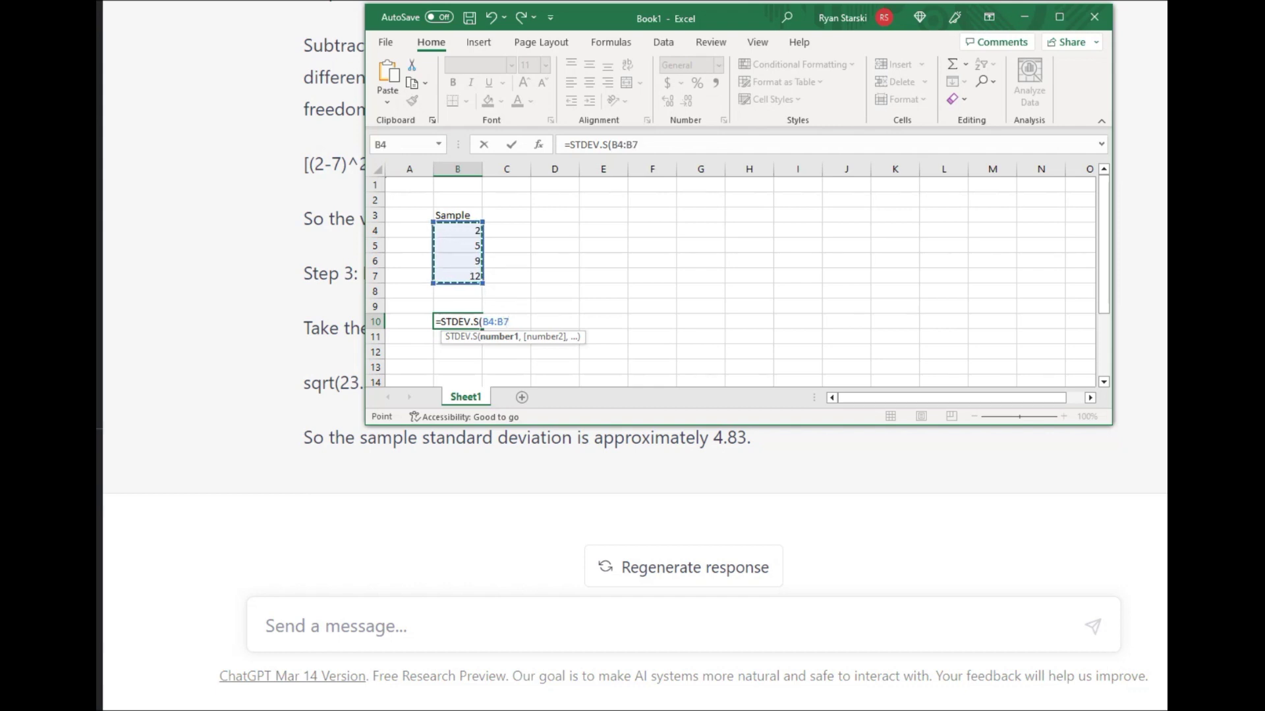
key(Return)
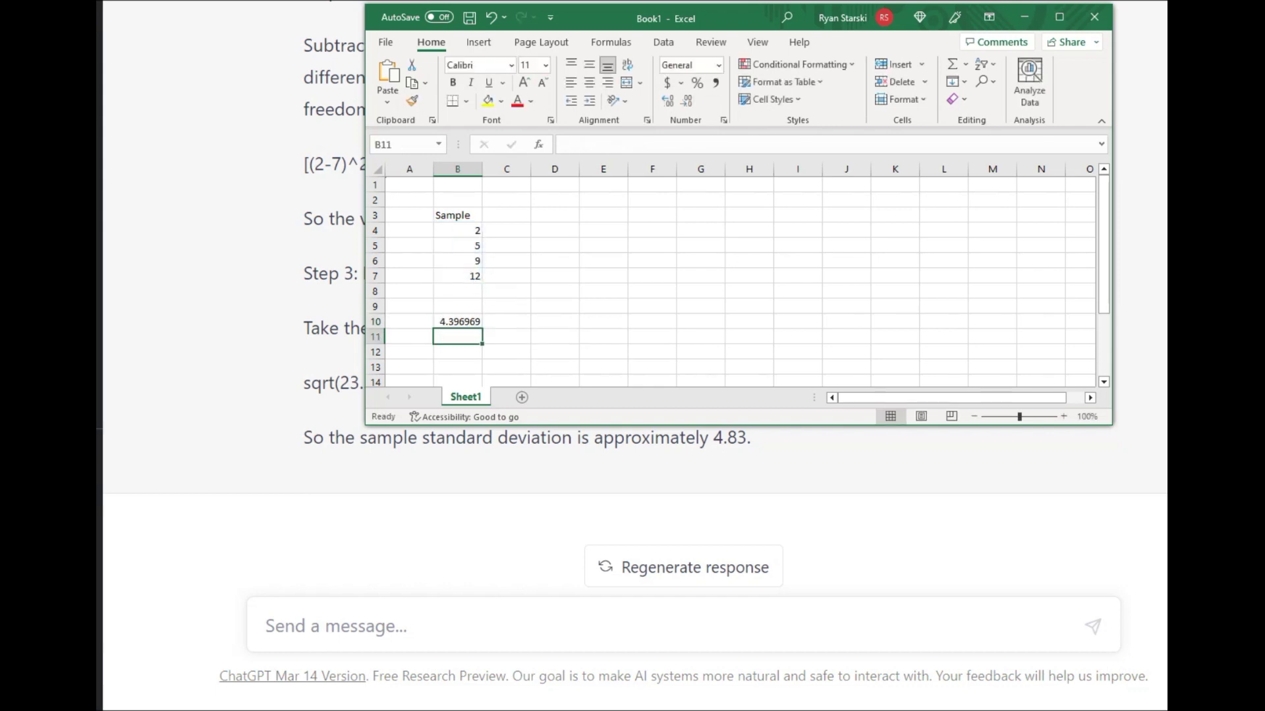
Return to ChatGPT and examine the mean and variance steps of its answer, highlighting the sum of squared differences.
key(alt+Tab)
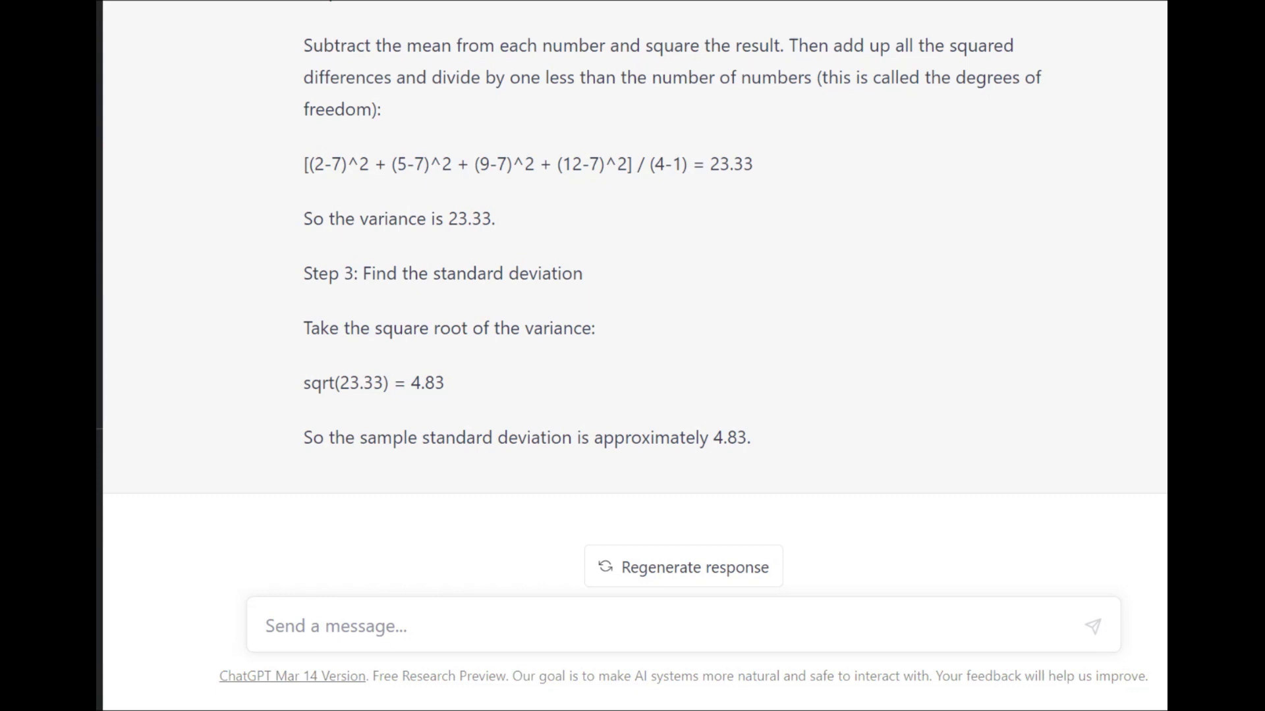
drag(303, 164, 632, 164)
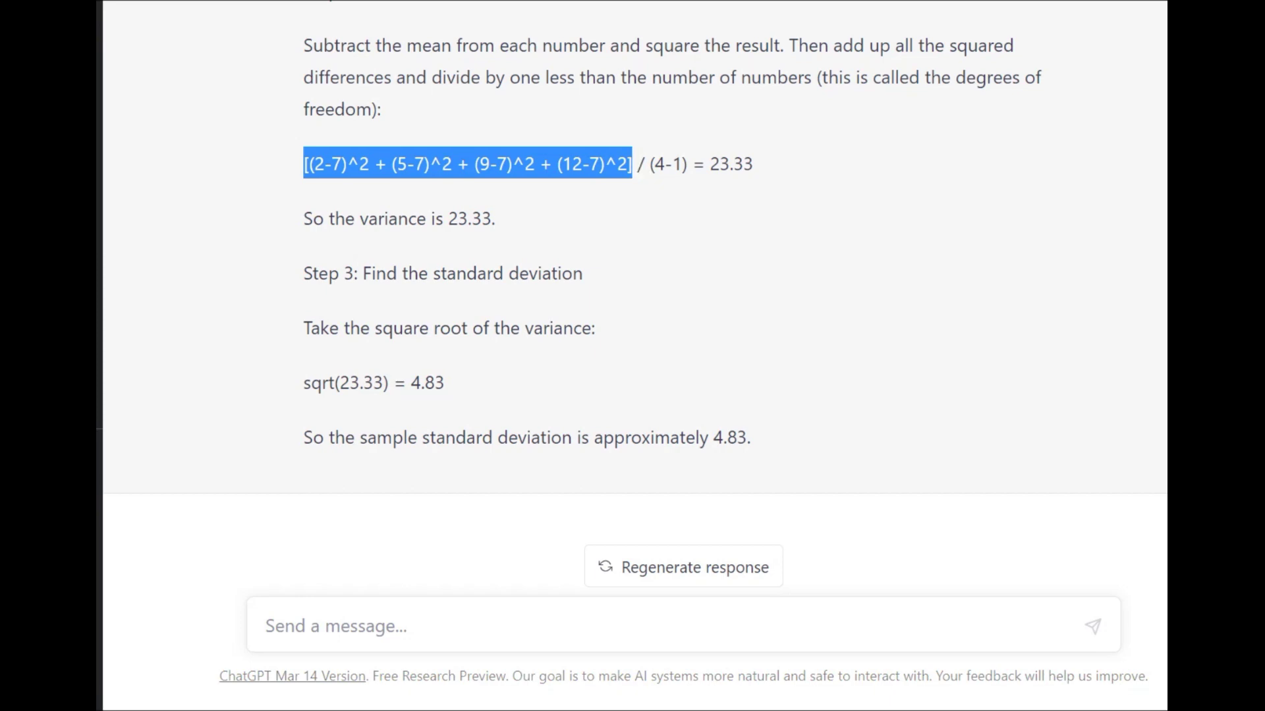
scroll(635, 283, up, 5)
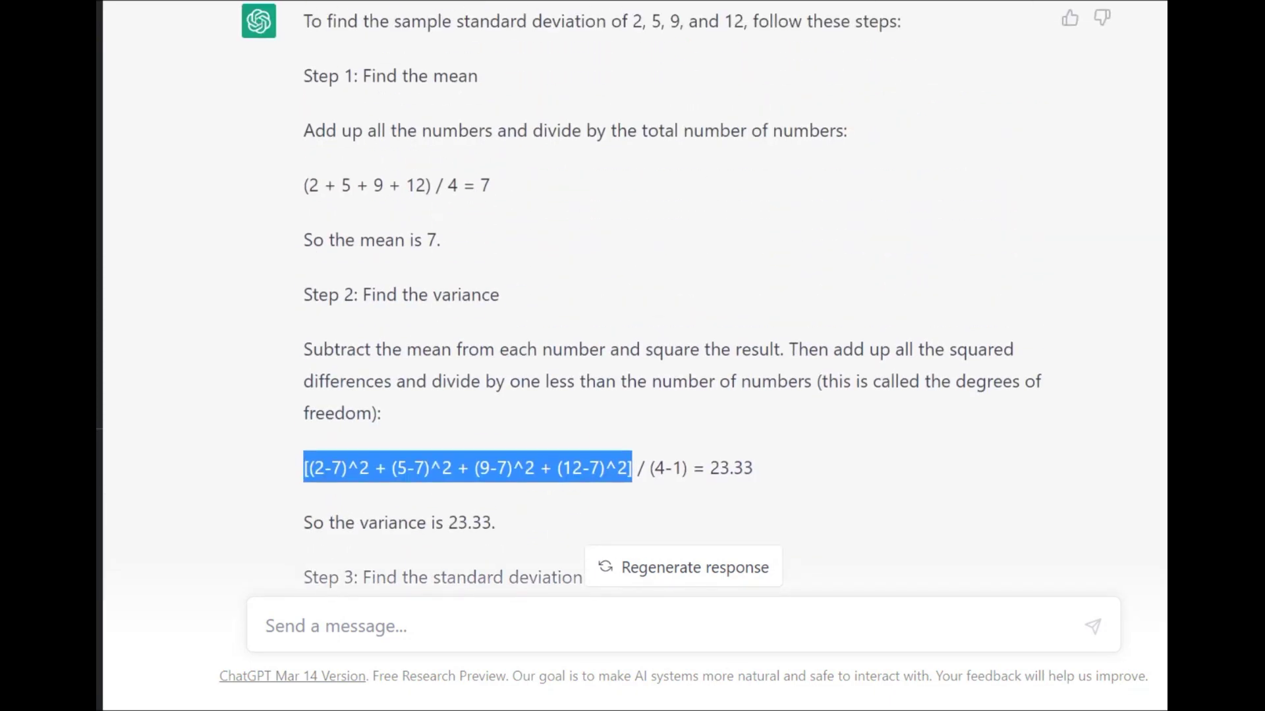
scroll(635, 283, down, 5)
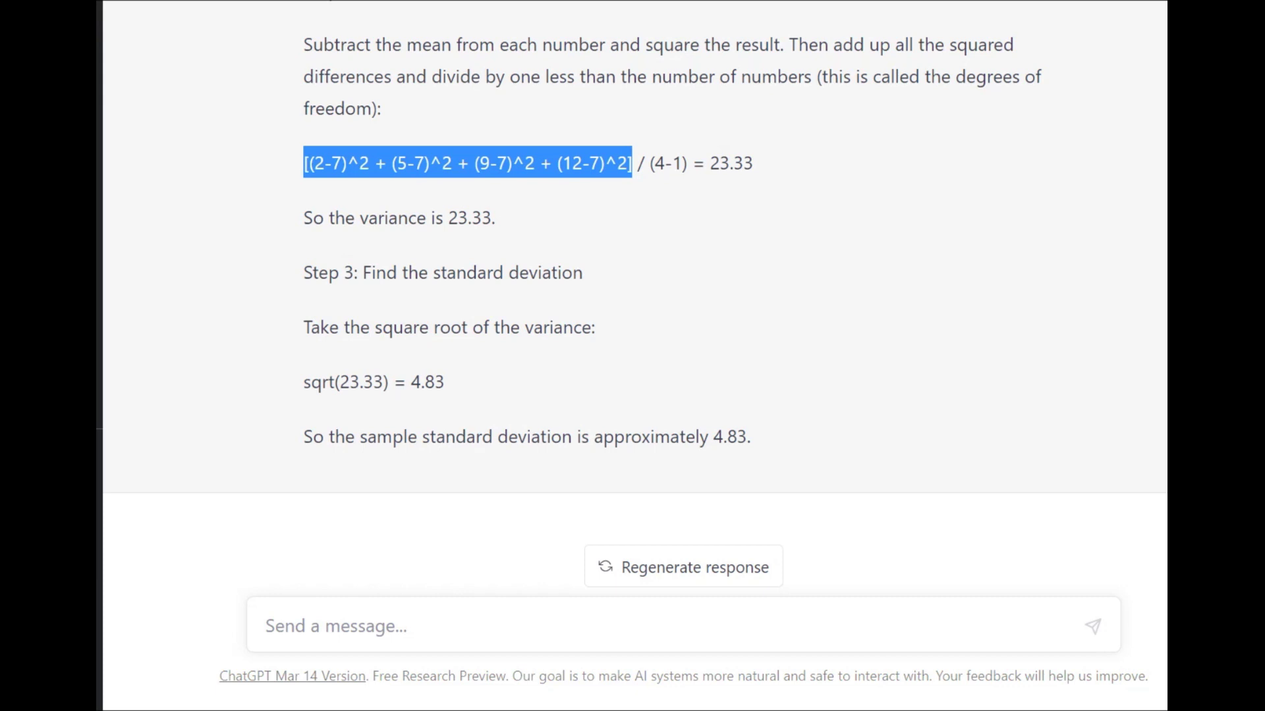
Ask ChatGPT again for the sample standard deviation of 2,5,9,12 in the same conversation.
click(266, 626)
text(What )
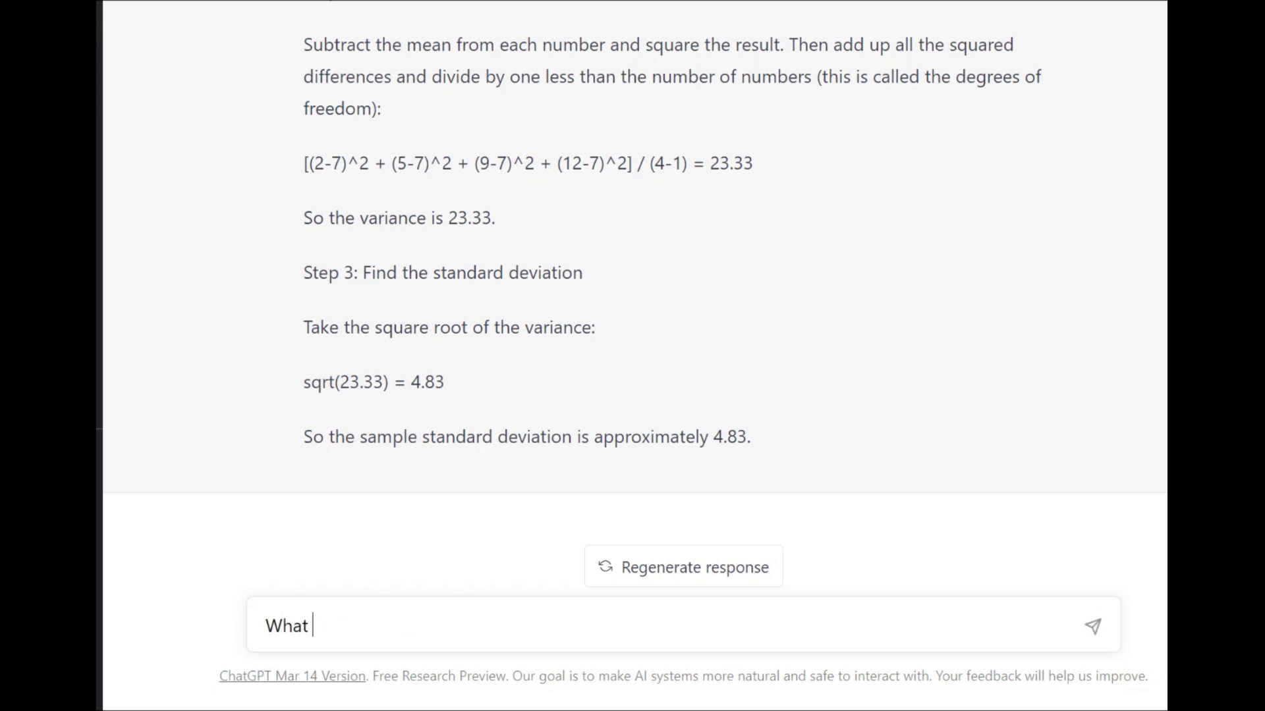
text(is the sample standard deviation of)
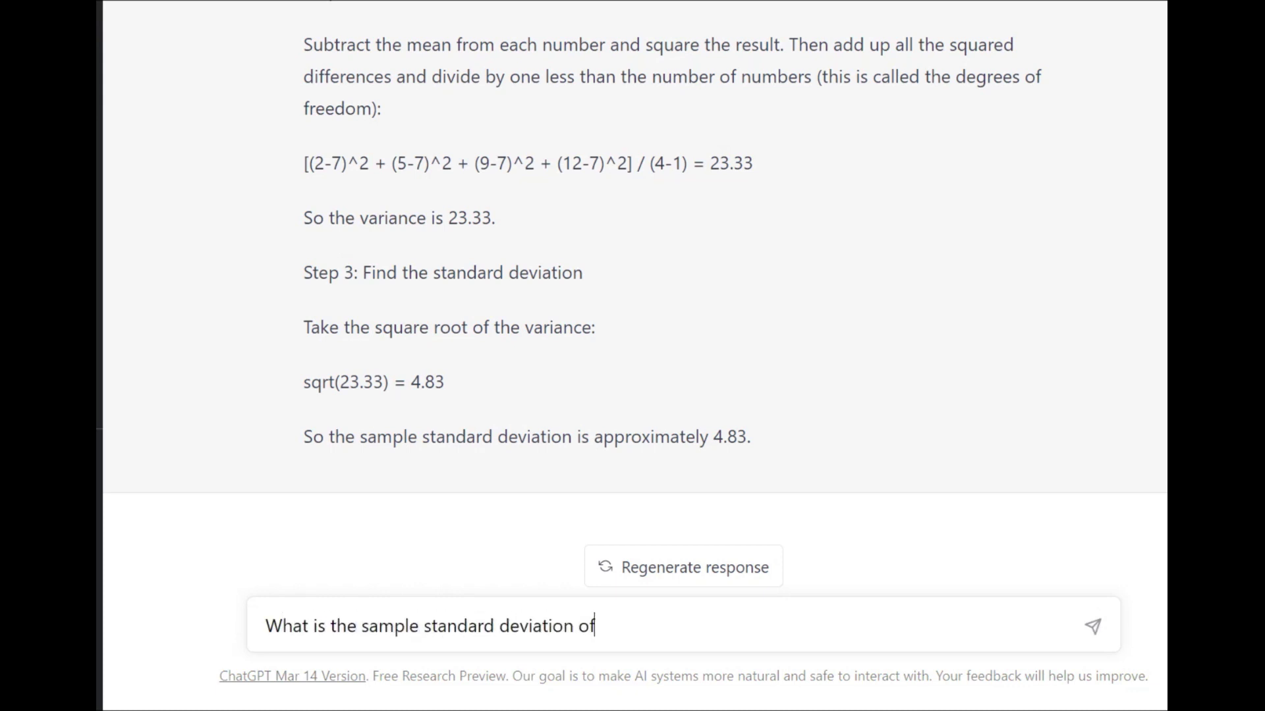
text( 2,5,9,12)
key(Return)
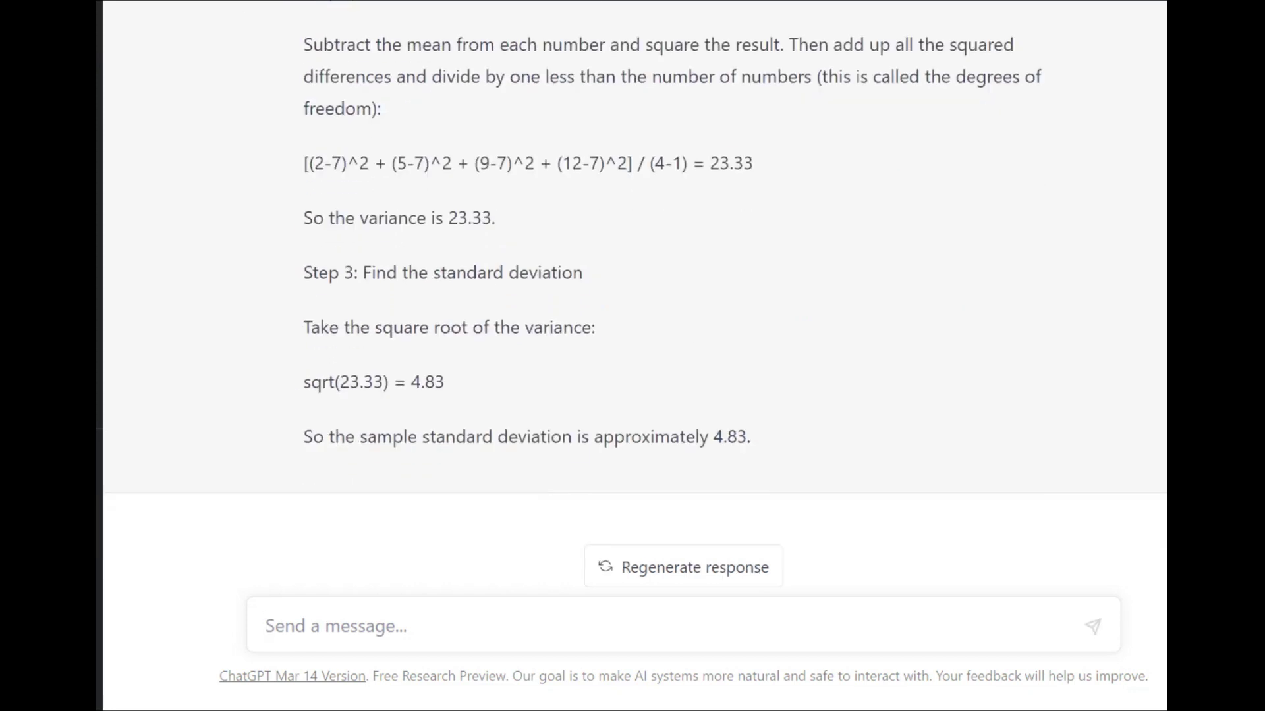
Switch to Excel to check the standard deviation in B10 against ChatGPT's answer, and return to the chat.
key(alt+Tab)
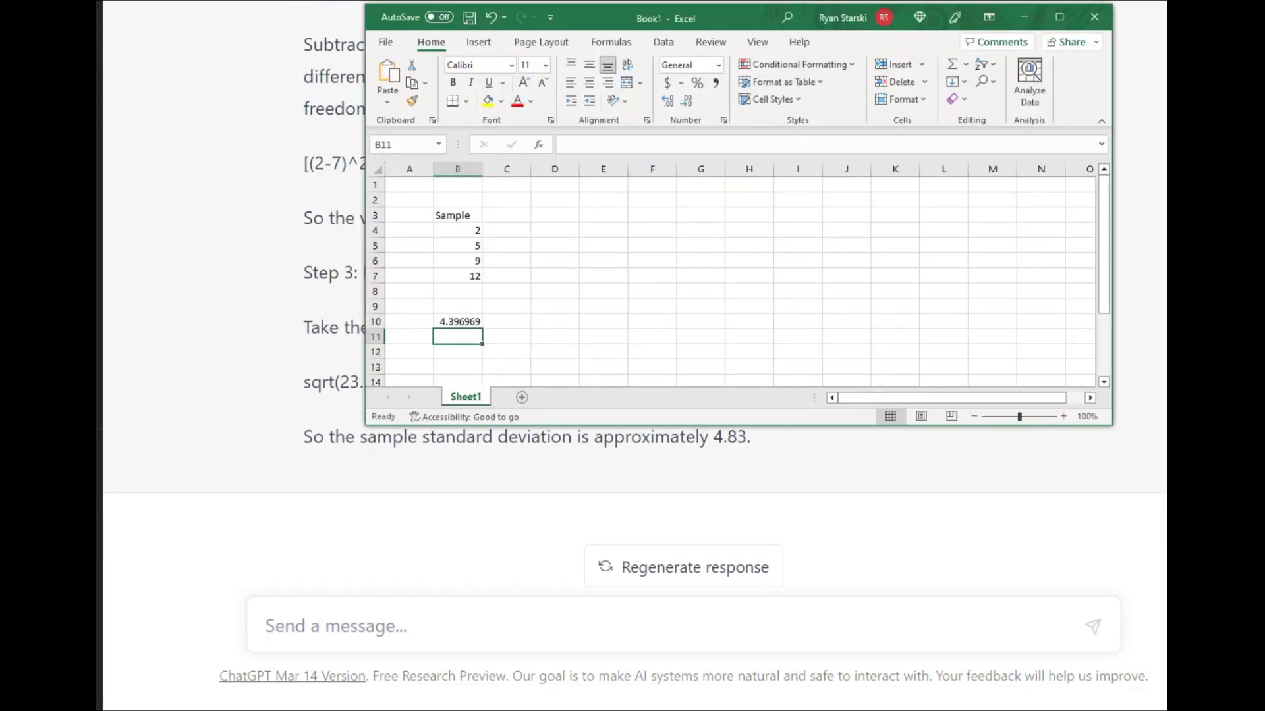
click(458, 322)
key(alt+Tab)
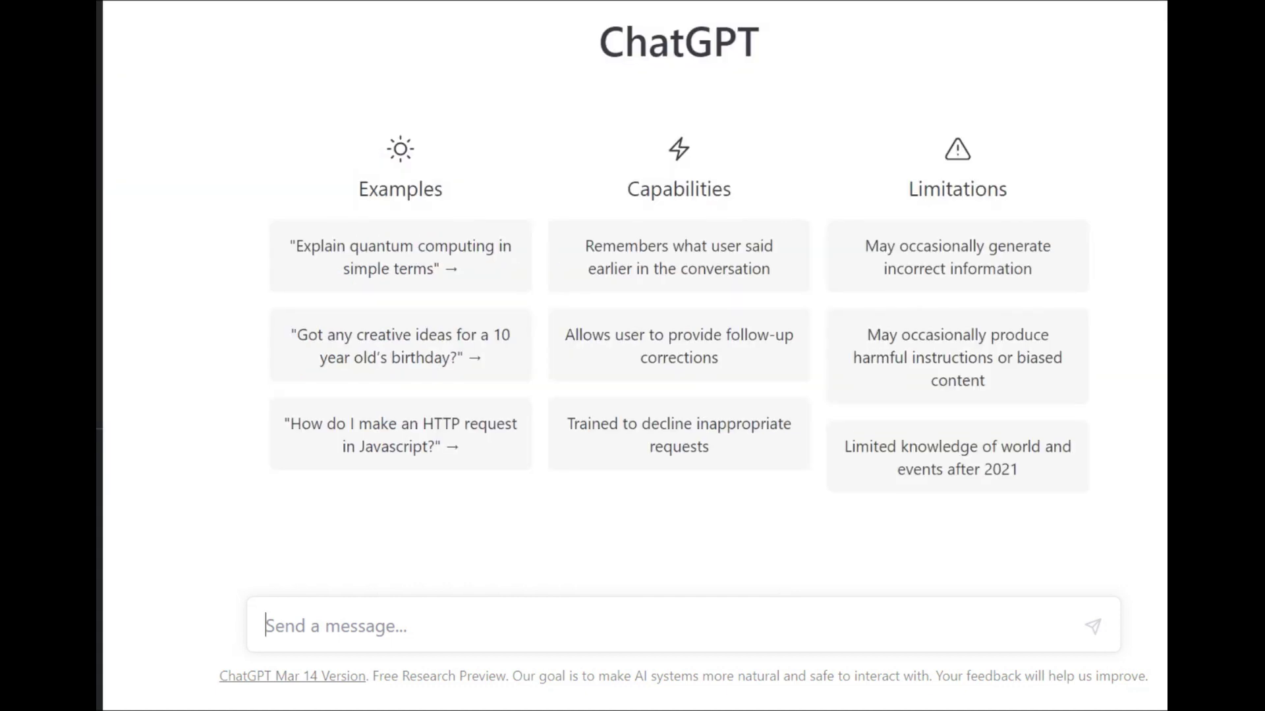
In a new ChatGPT conversation, ask "What is the sample standard deviation of 2,5,9,12".
text(What)
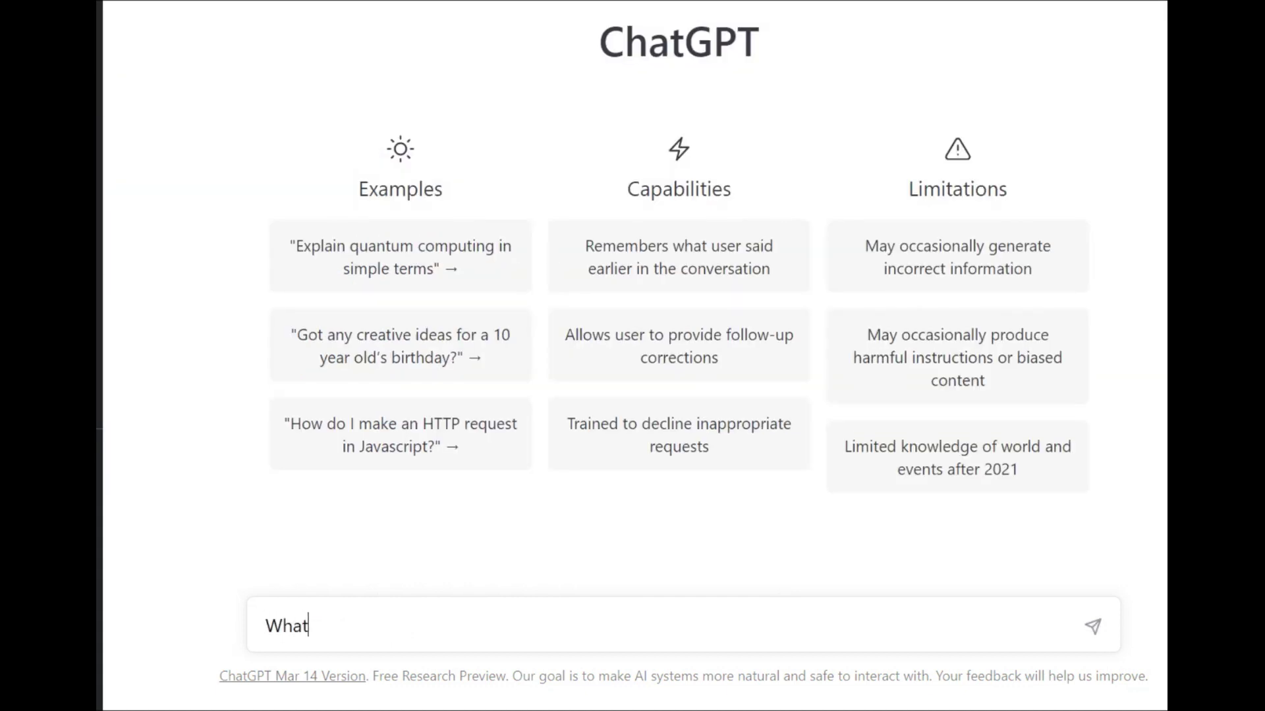
text( is the sample stan)
key(BackSpace)
key(BackSpace)
key(BackSpace)
text(ample standard d)
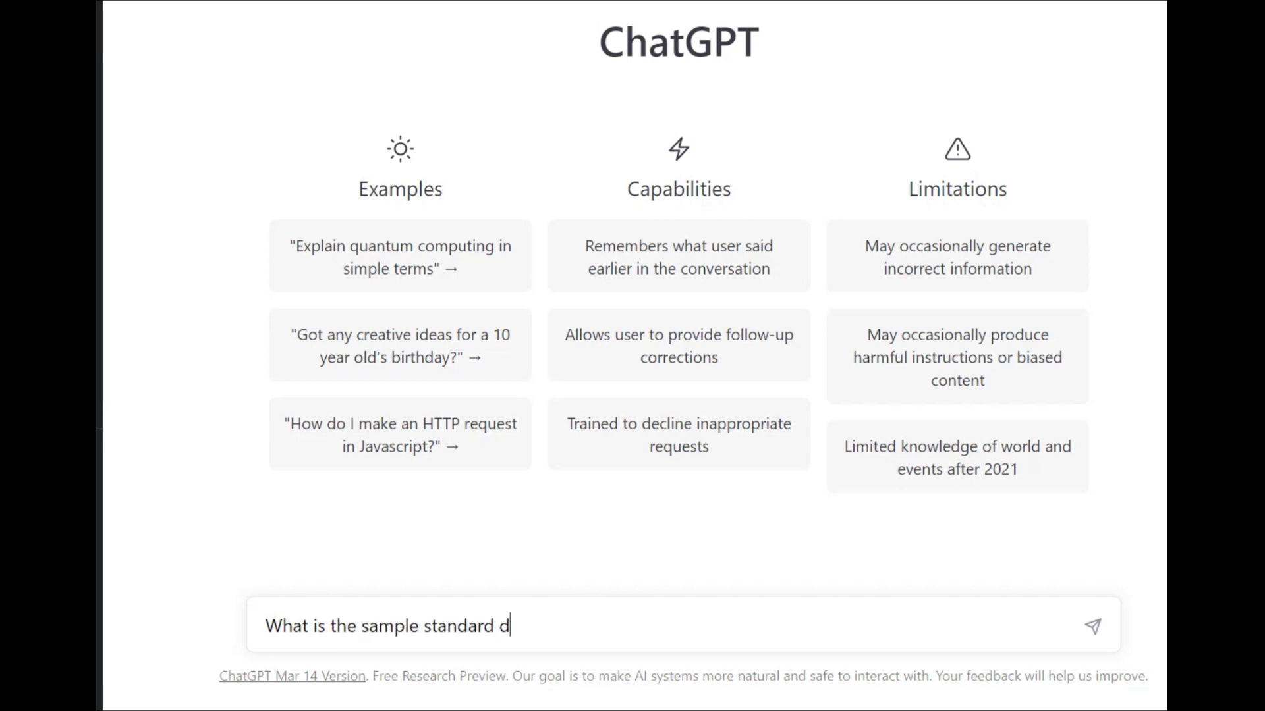
text(eviation of 2,5,9,)
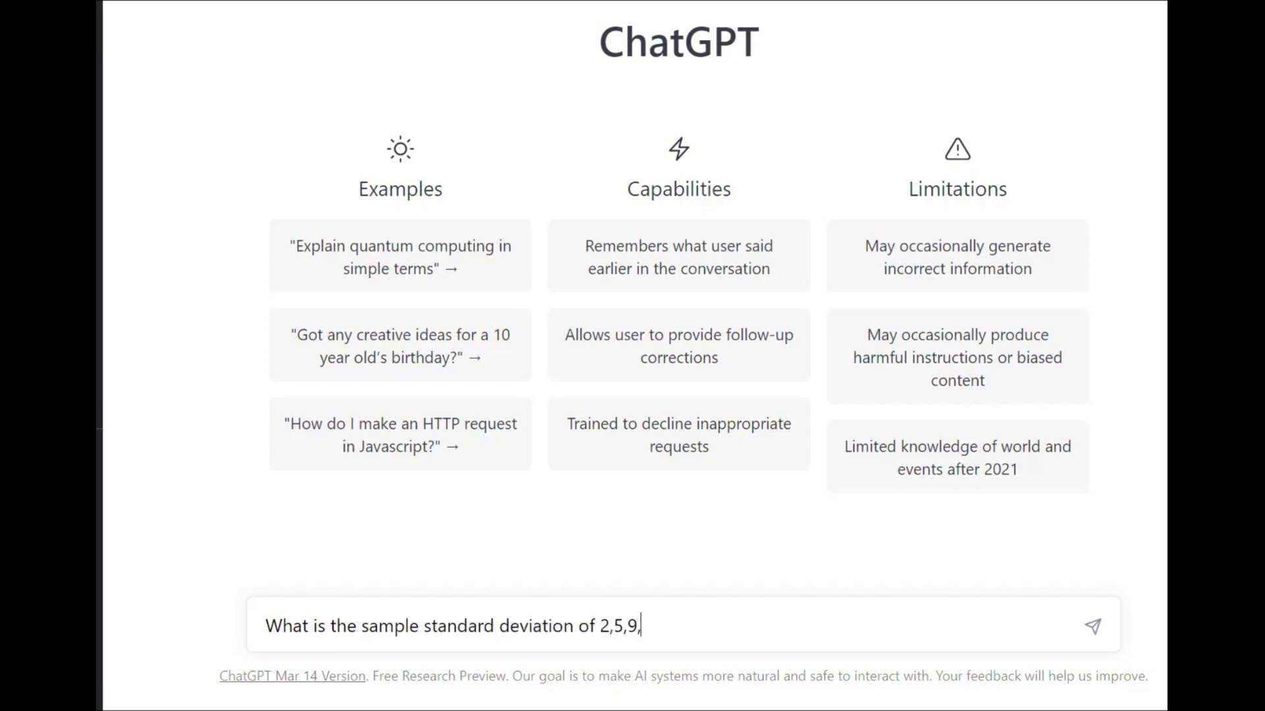
text(12)
key(Return)
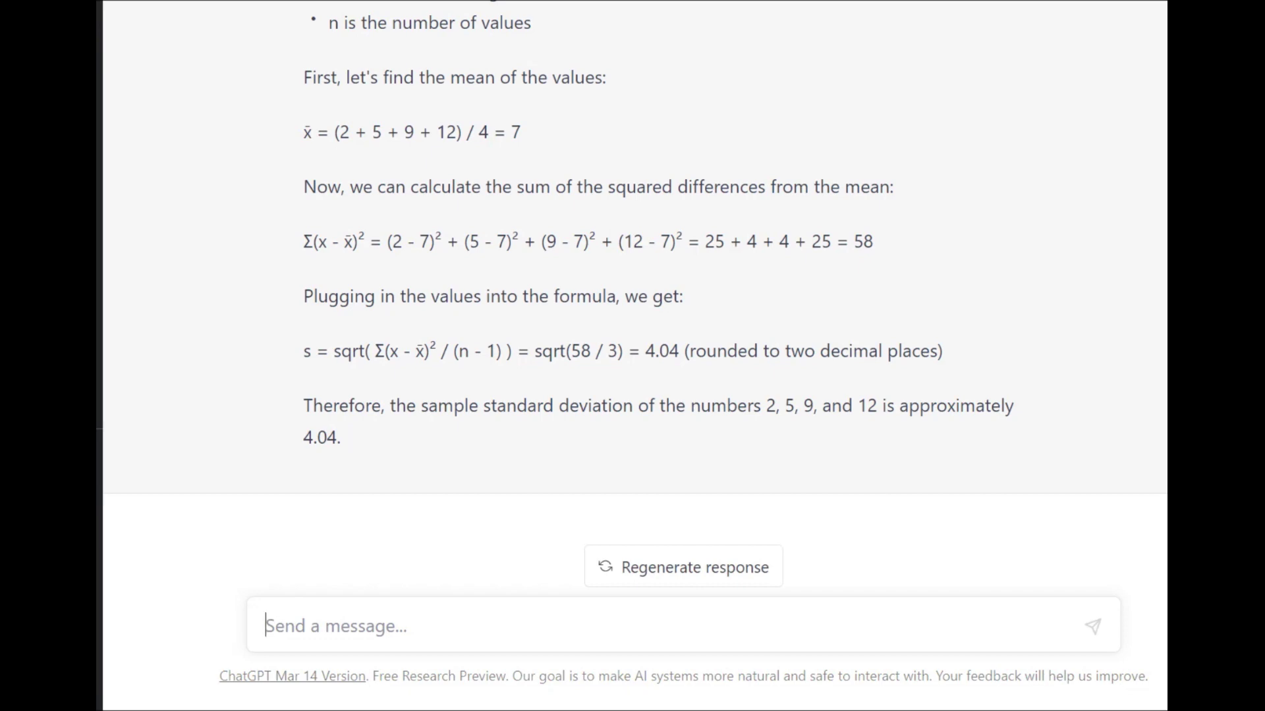
Compare ChatGPT's new answer with the Excel result and inspect the STDEV.S formula in B10.
key(alt+Tab)
key(alt+Tab)
key(alt+Tab)
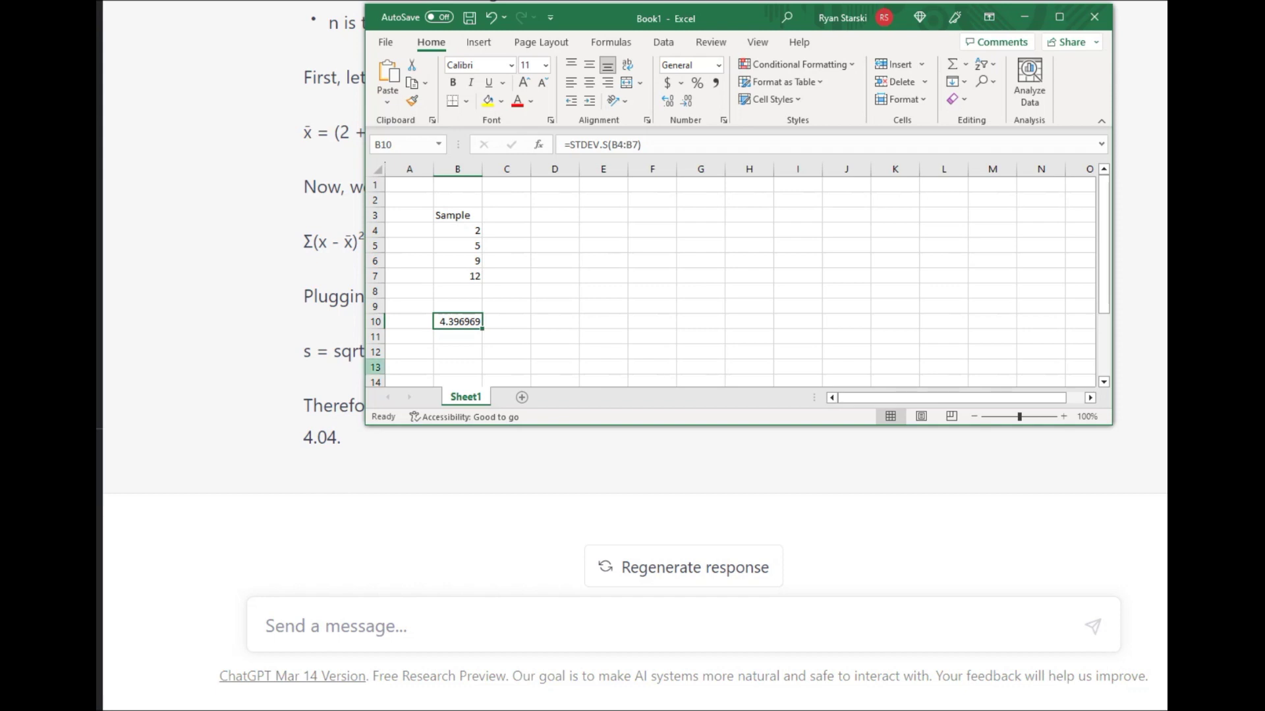
click(581, 144)
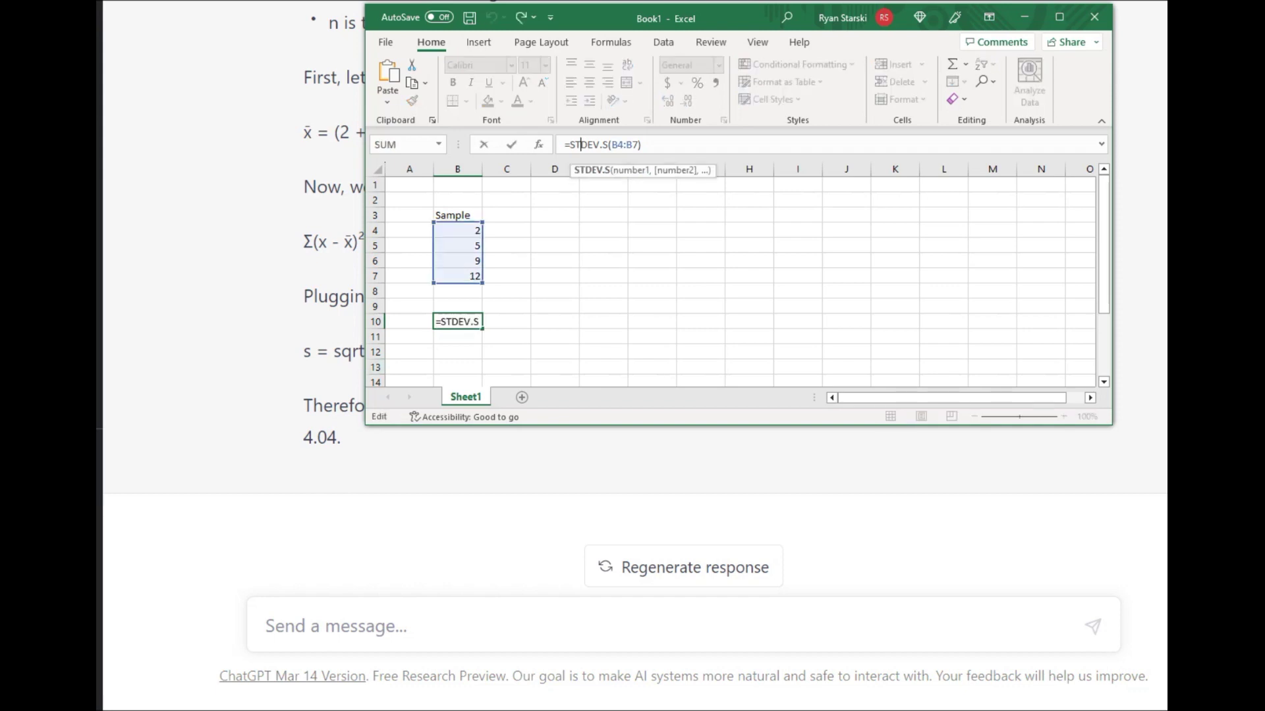
click(554, 291)
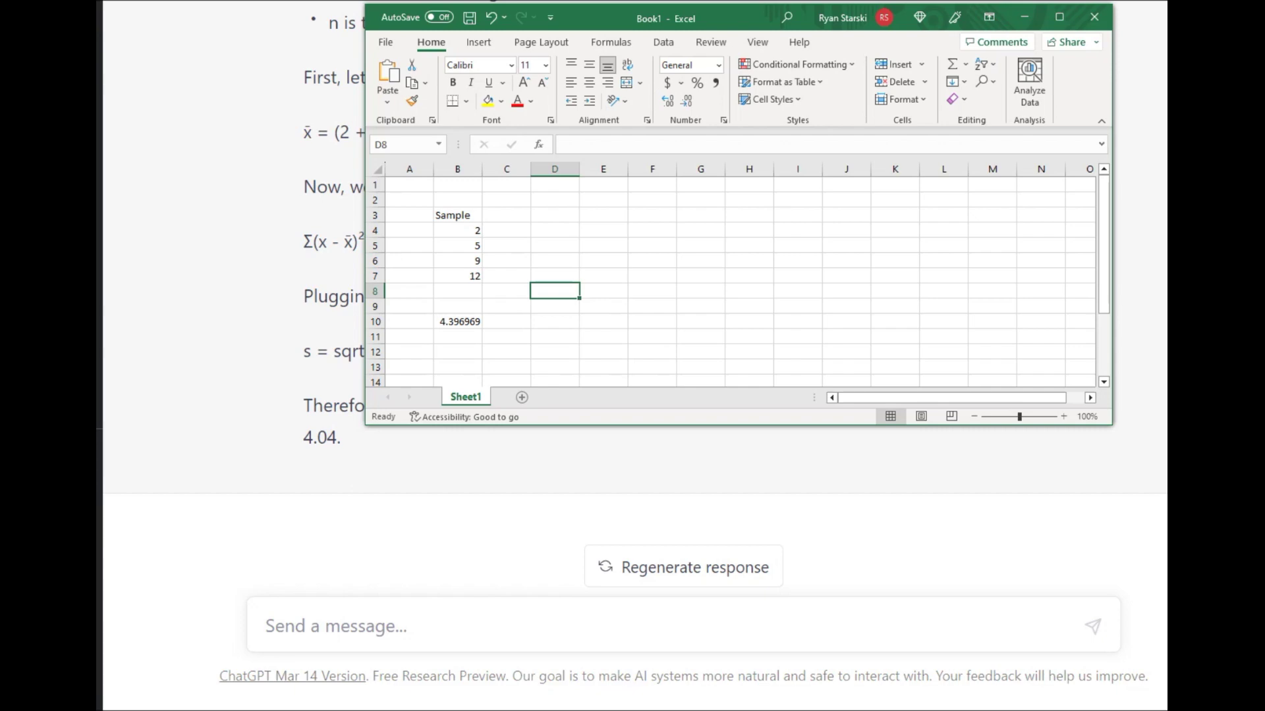
Move the Excel window lower over the chat and enter =SQRT(58/3) in cell D8.
click(554, 322)
drag(591, 25, 558, 88)
key(Up)
key(Up)
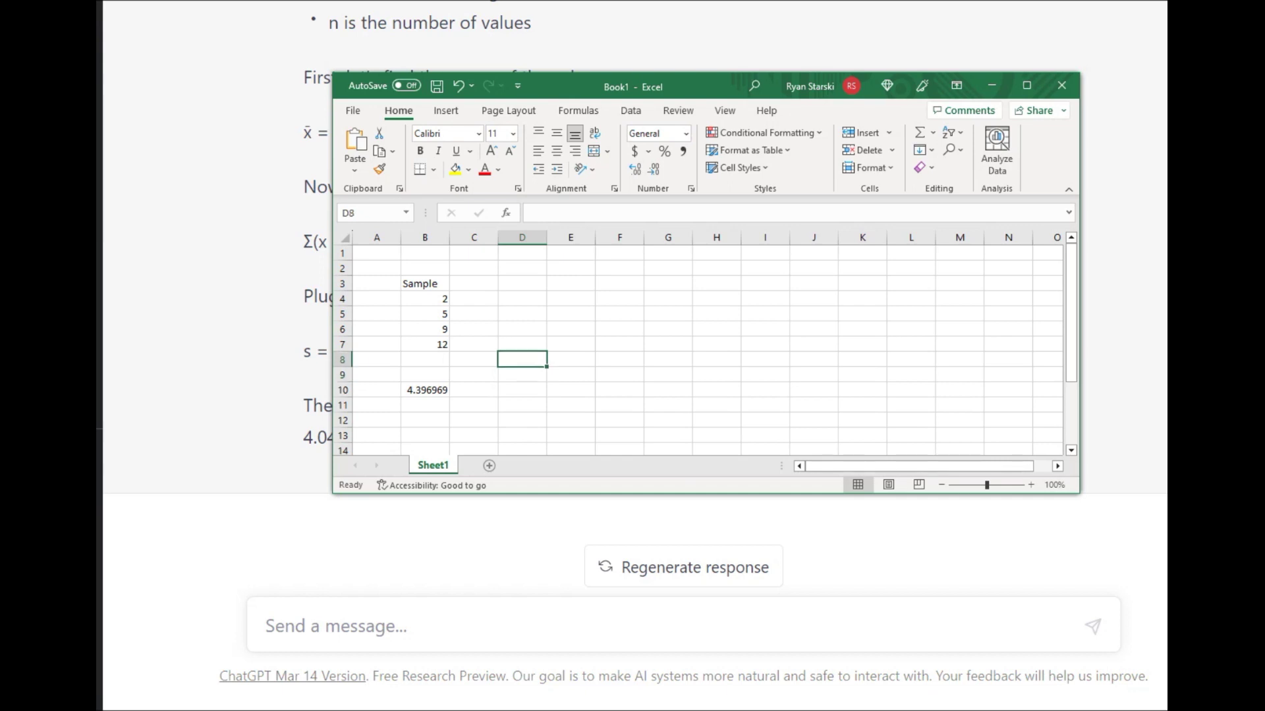
text(=sqr)
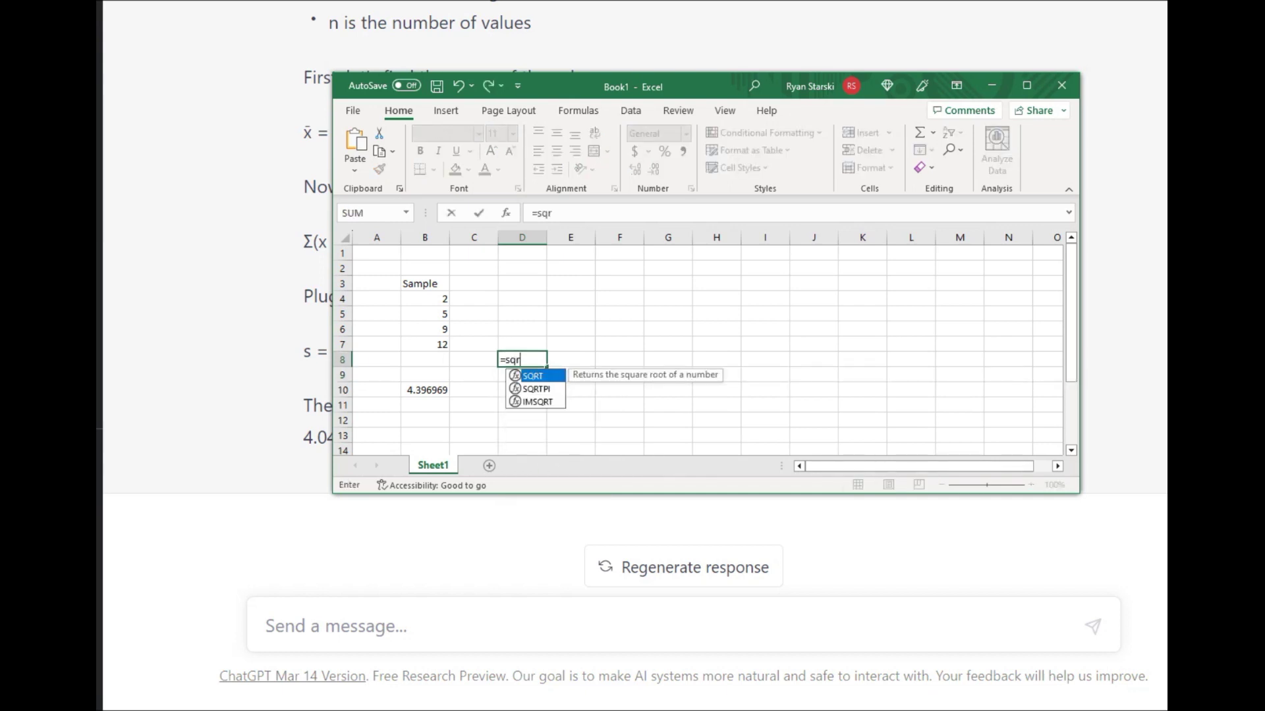
key(Tab)
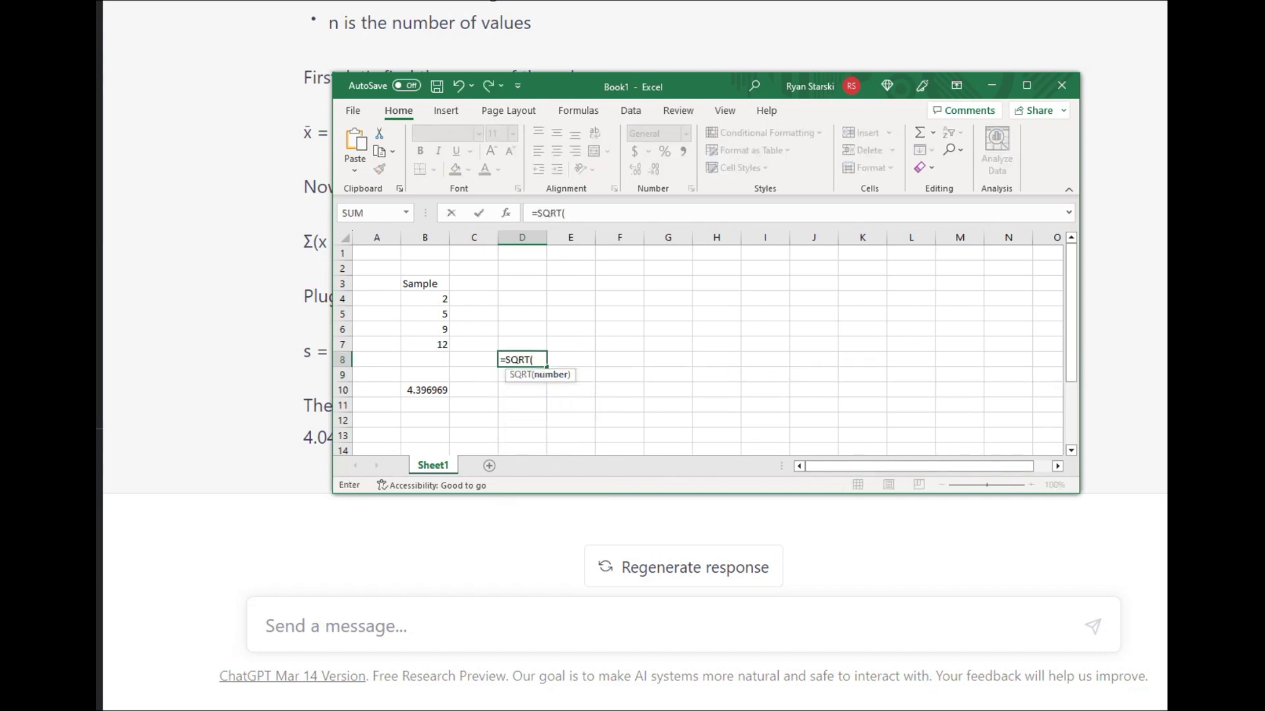
text(58/3))
key(Return)
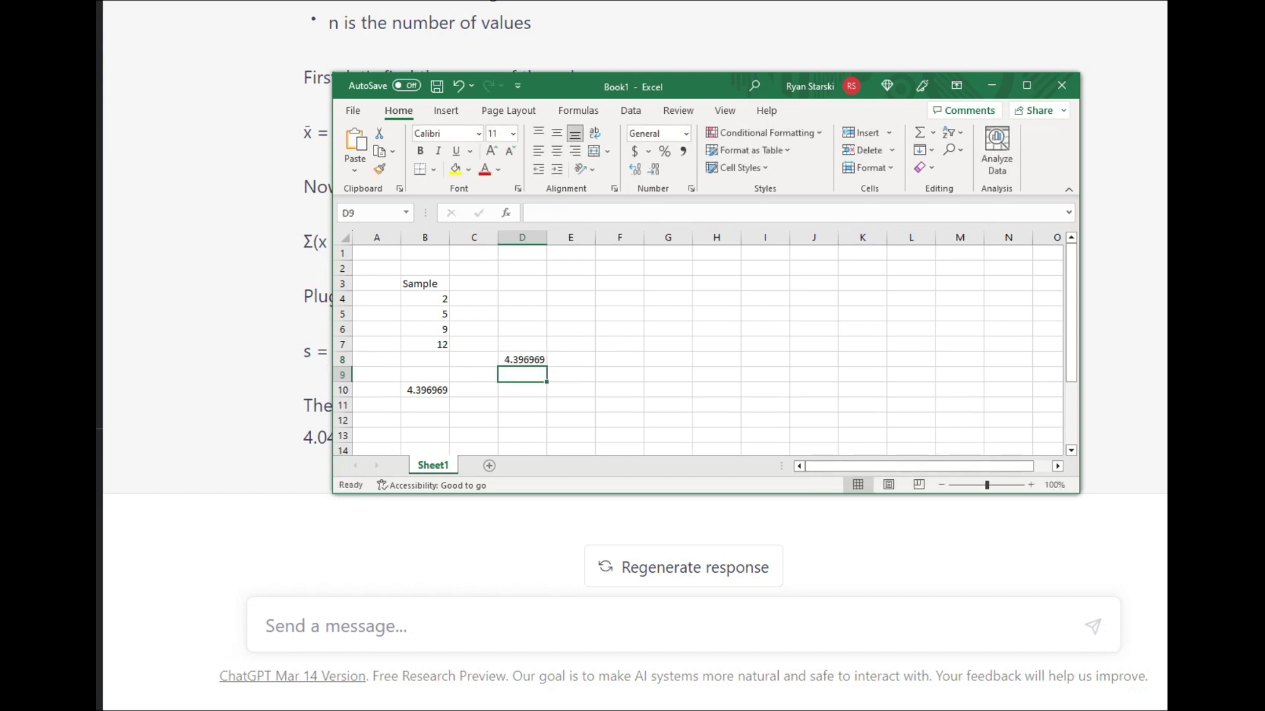
Compare the square root result in D8 with the standard deviation in B10, and switch back to ChatGPT.
click(523, 367)
click(522, 346)
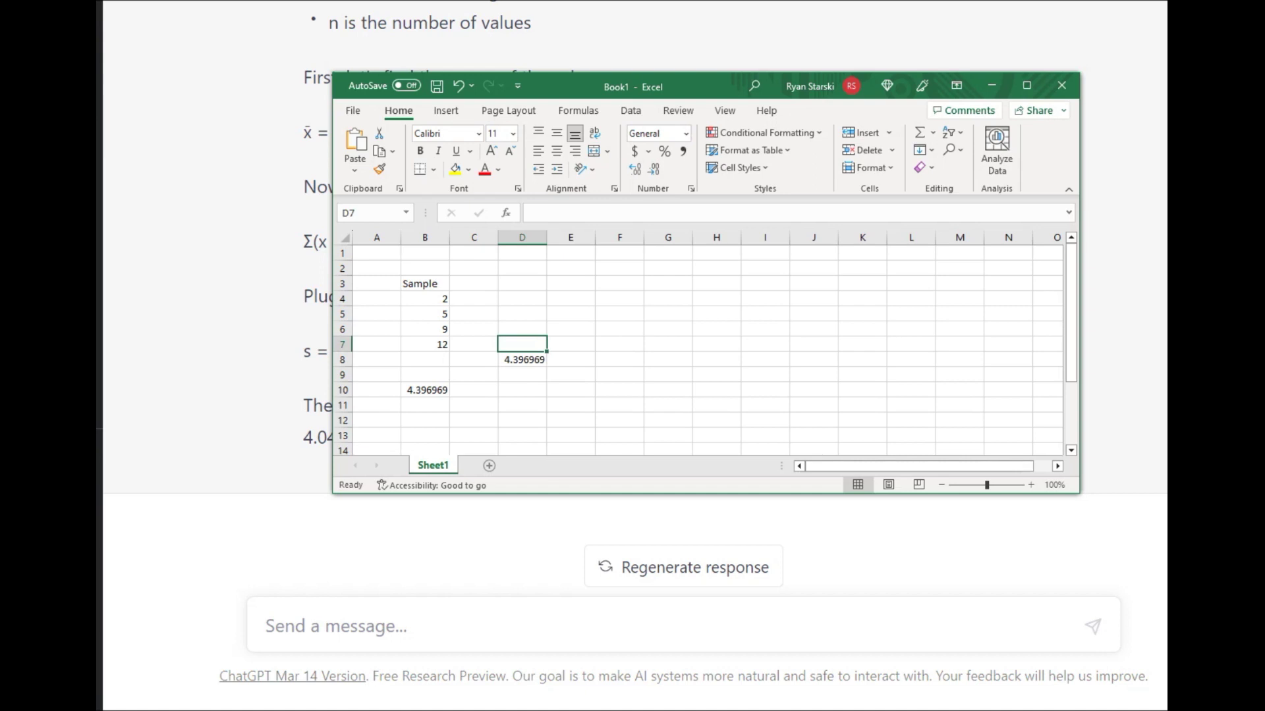
click(425, 390)
key(alt+Tab)
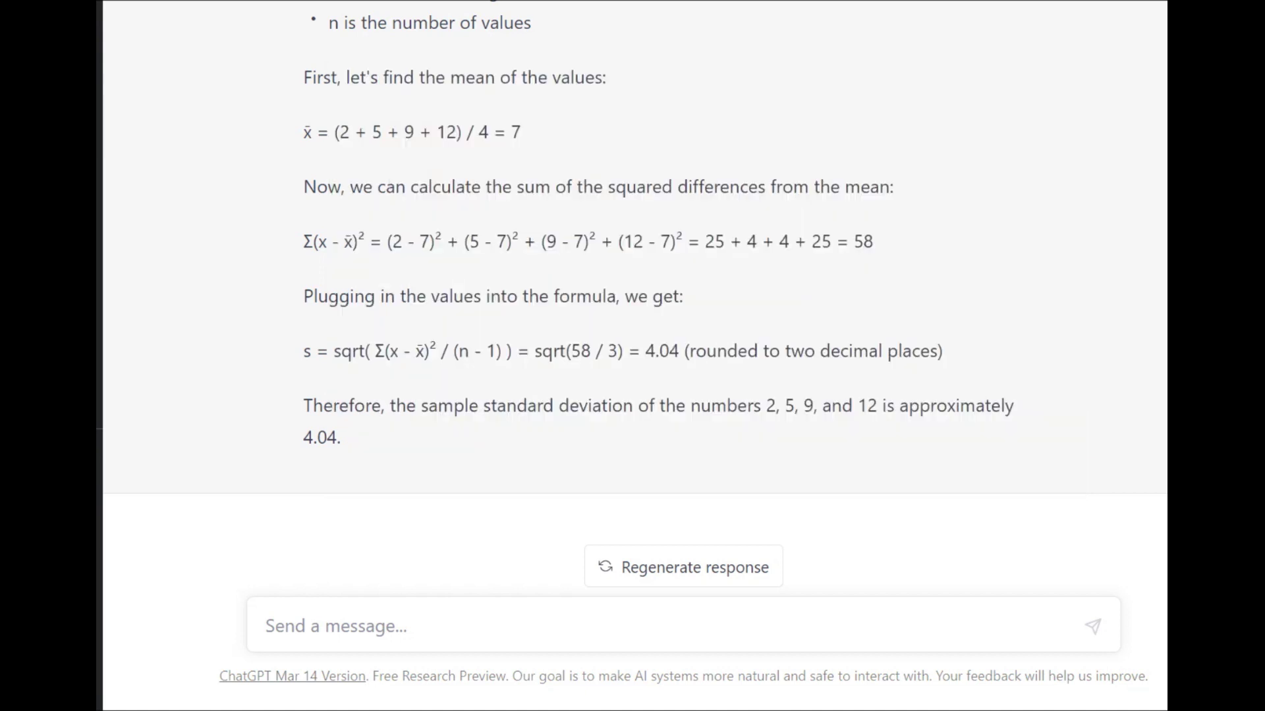